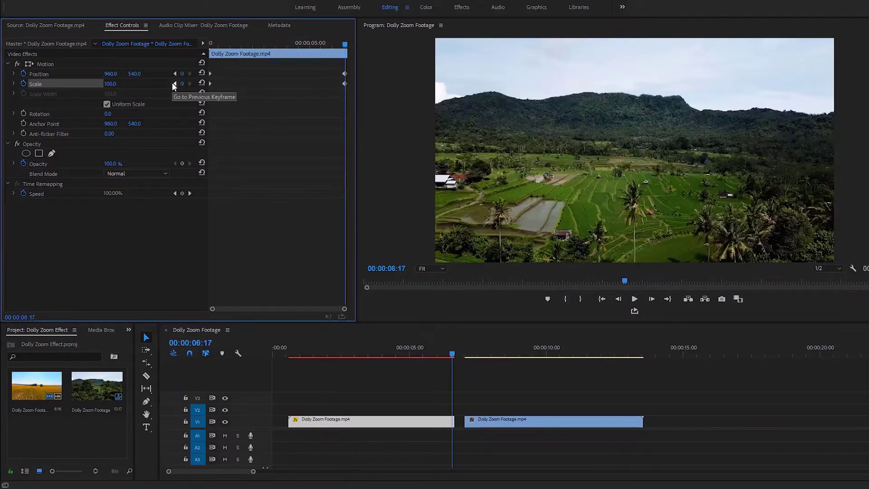
- Check the starting Scale keyframe and nudge the yellow tracking square slightly up and left
left_click(172, 82)
left_click(111, 84)
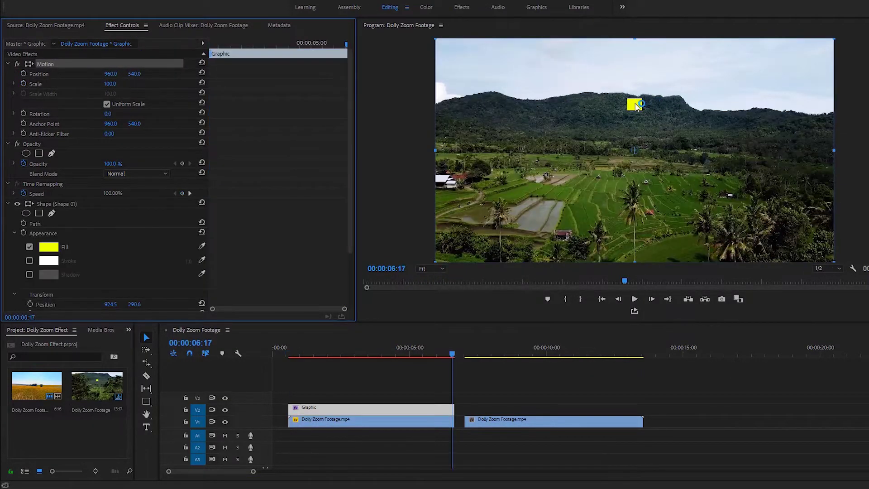
left_click(640, 108)
left_click_drag(639, 106, 639, 105)
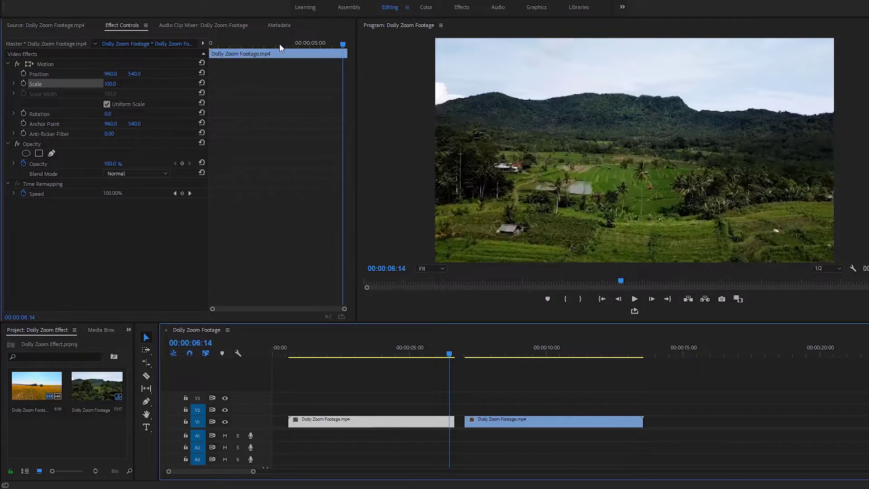
- Enable Position and Scale keyframing on the rice-terrace clip's first frame
left_click_drag(279, 43, 204, 43)
key("Left")
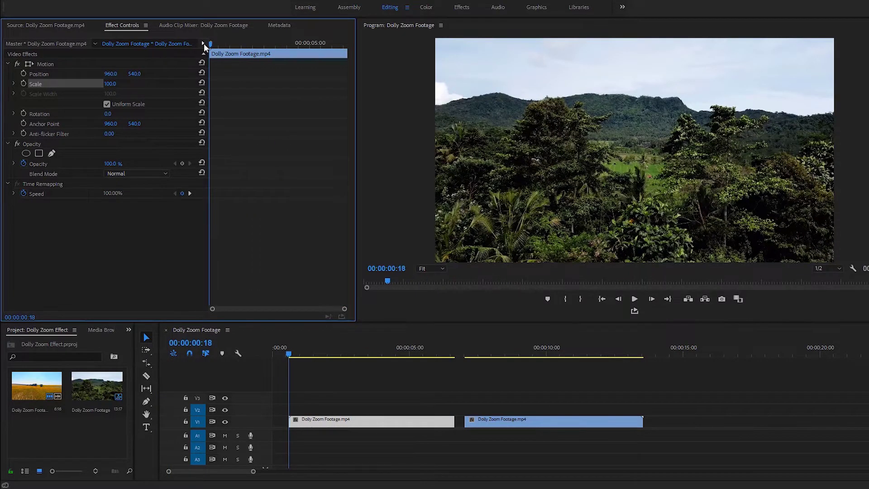
left_click(22, 73)
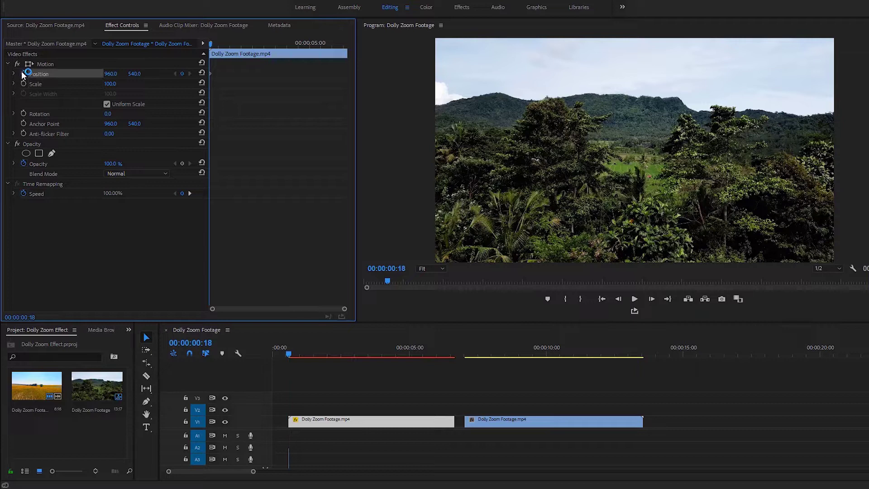
left_click(21, 82)
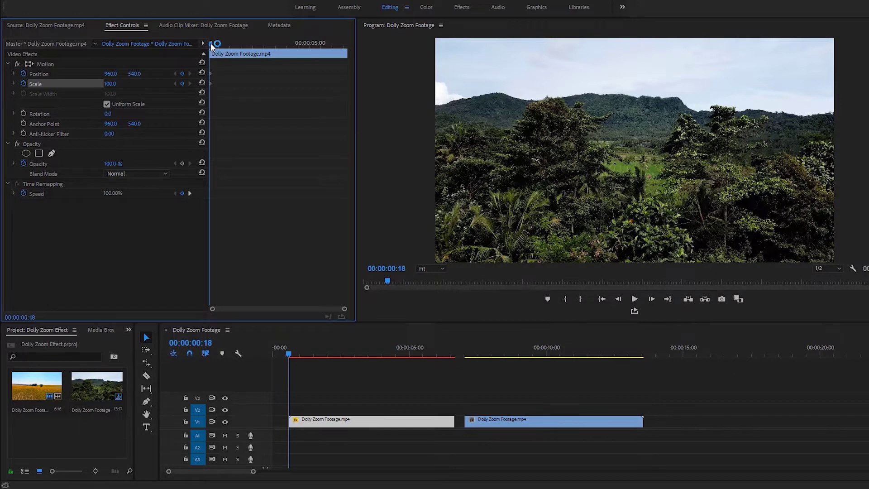
- Add Position and Scale keyframes at the clip end, then set the starting Scale to 190
left_click_drag(211, 44, 347, 59)
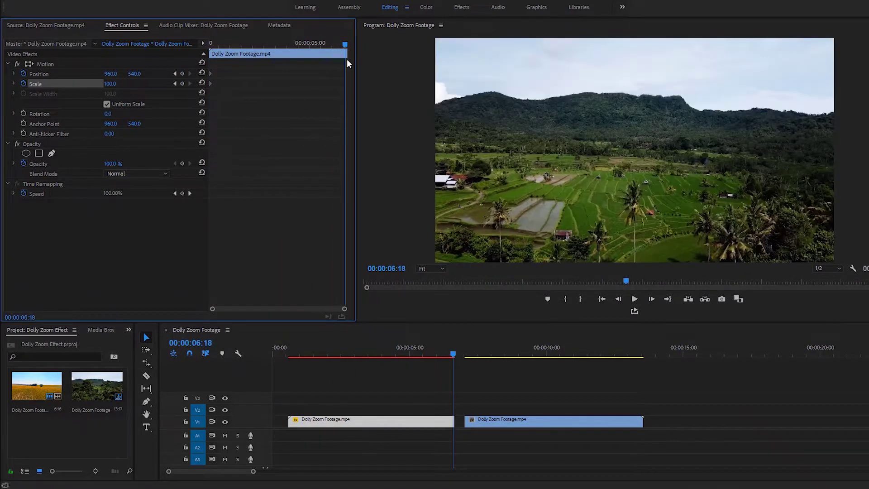
left_click(182, 74)
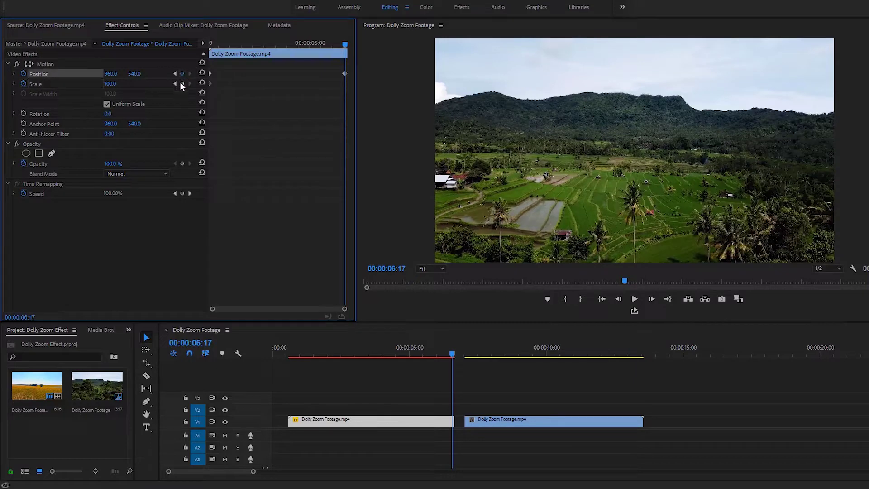
left_click(183, 84)
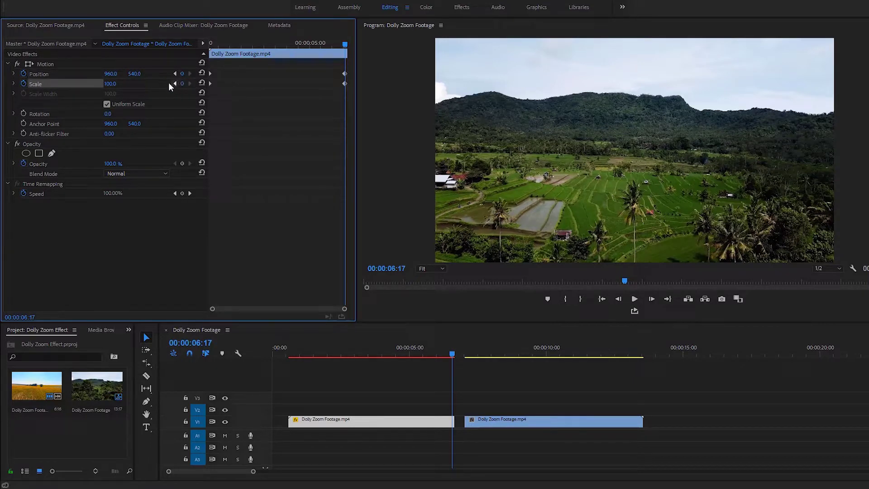
left_click(174, 84)
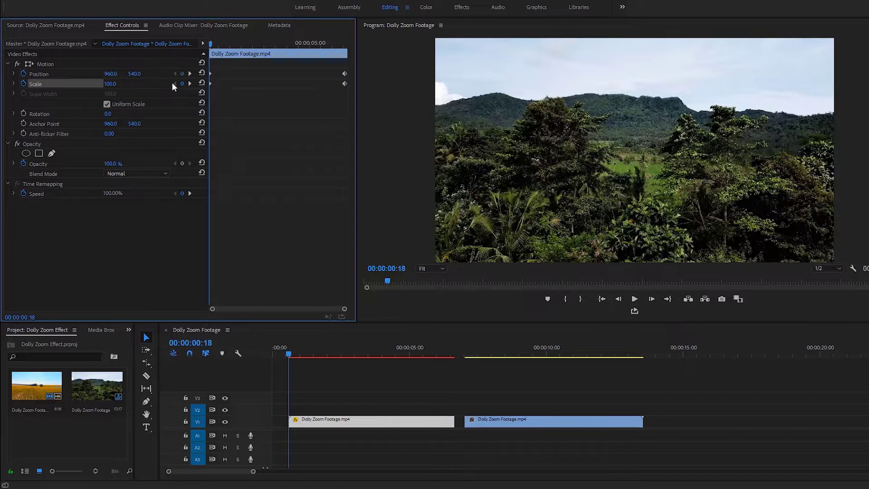
left_click(110, 84)
key("Return")
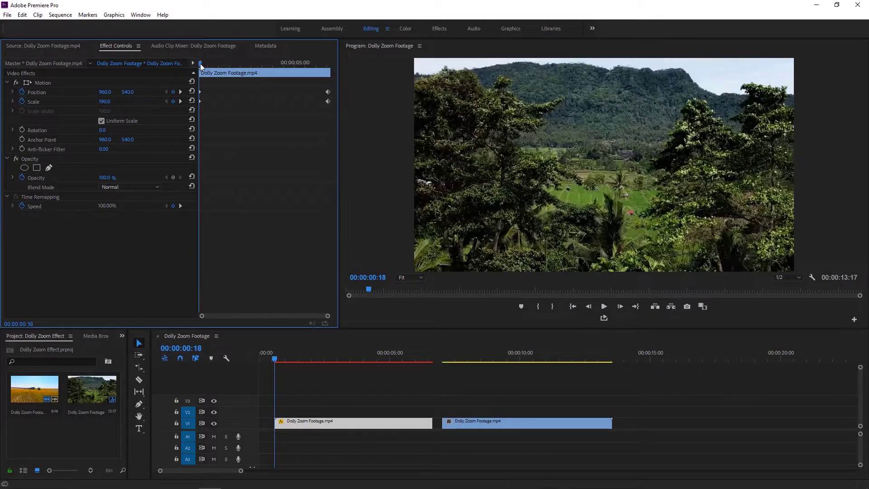
left_click_drag(200, 65, 328, 80)
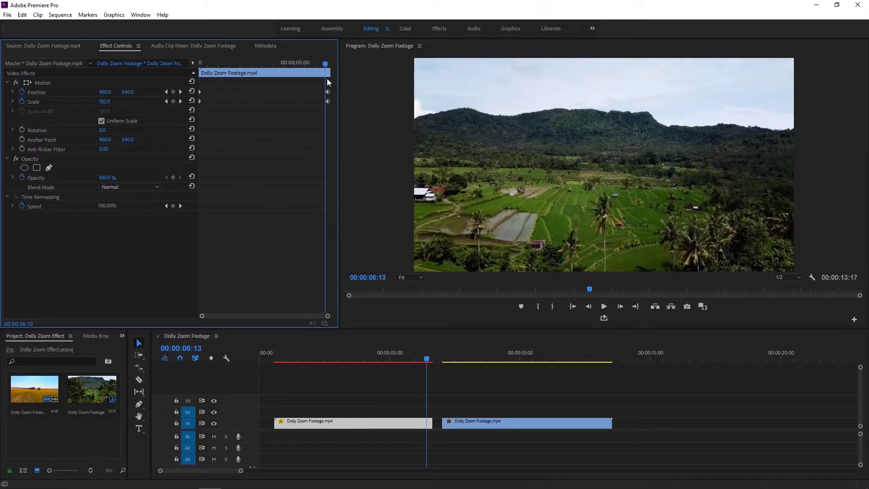
- At the ending keyframe, draw a small yellow rectangle on the mountain ridge
left_click(181, 102)
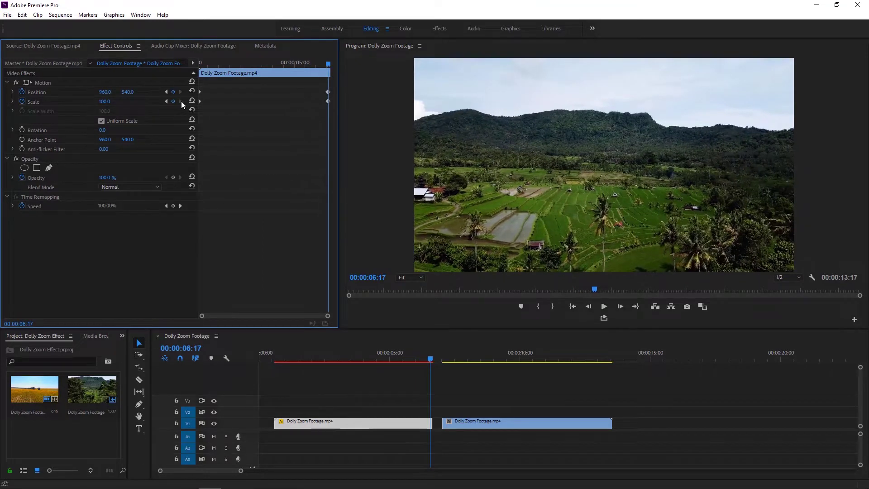
left_click_drag(138, 406, 169, 413)
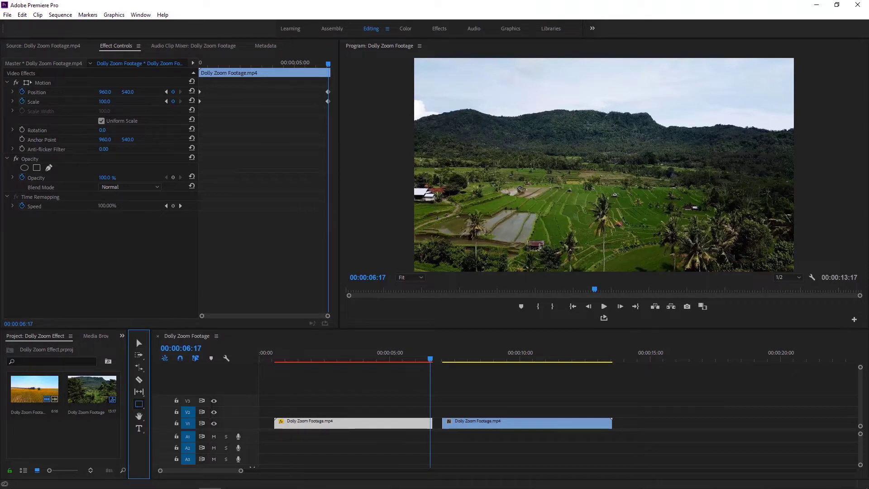
left_click_drag(596, 116, 610, 127)
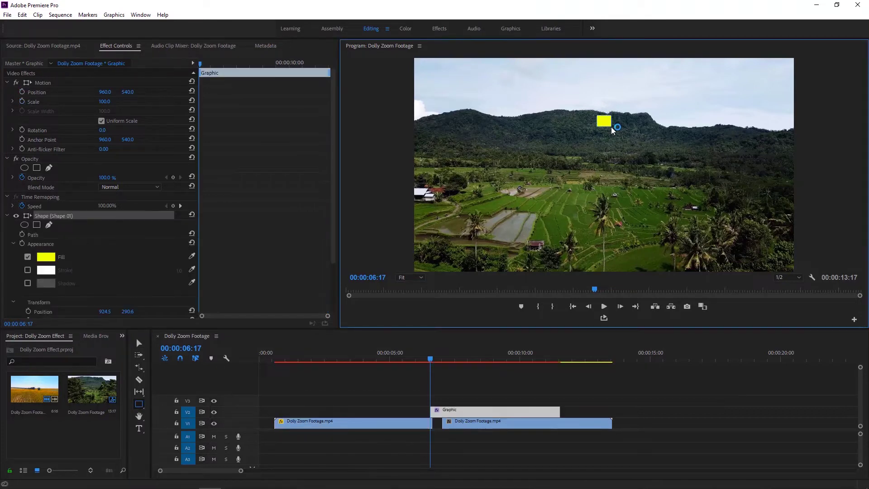
- Move the Graphic clip to the sequence start, trim it to the first clip, and shift the rectangle right
left_click(139, 343)
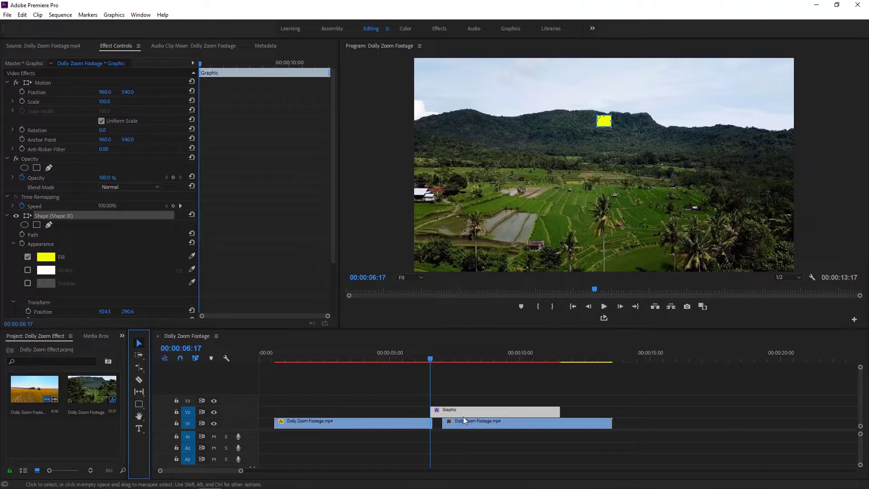
left_click_drag(471, 411, 316, 411)
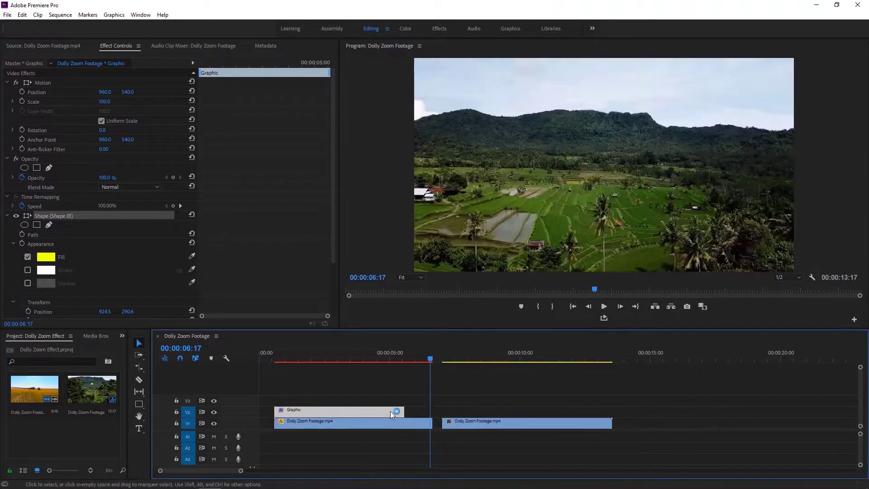
left_click_drag(403, 412, 428, 411)
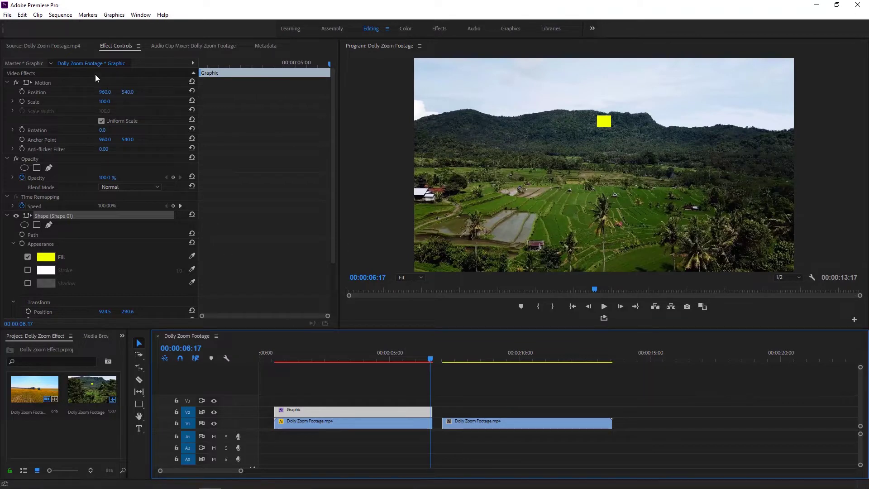
left_click(43, 84)
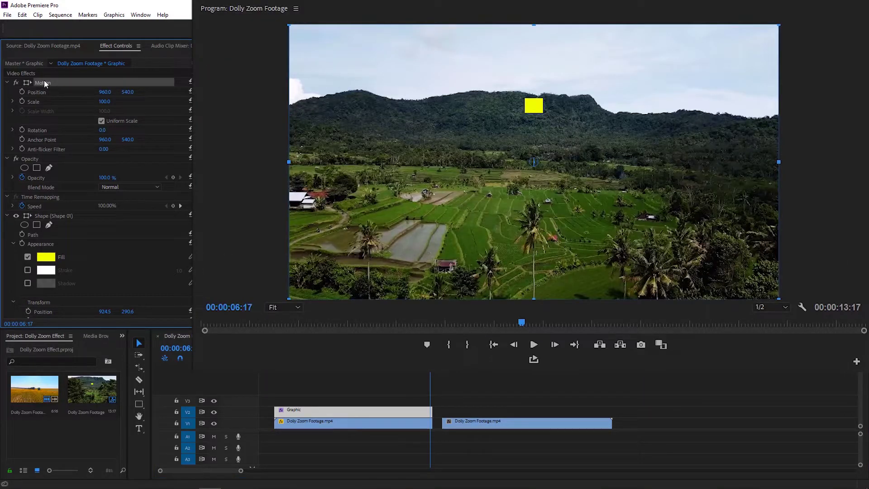
left_click_drag(537, 108, 541, 108)
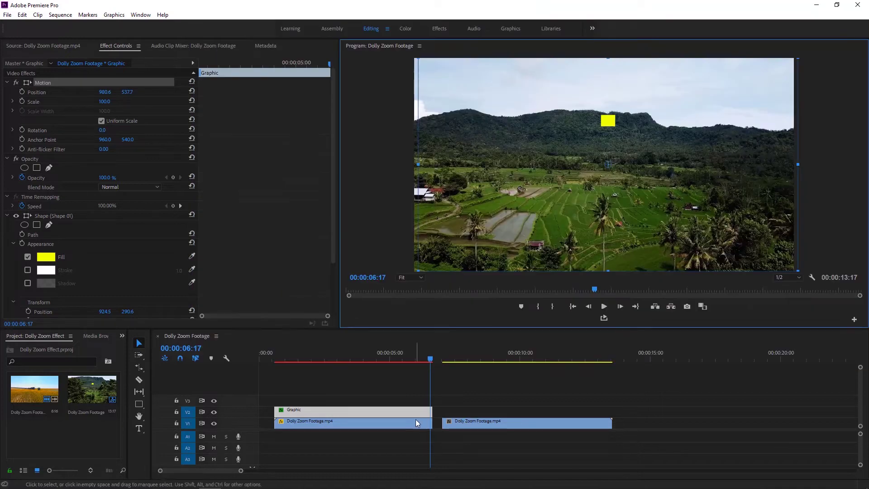
- At the starting keyframe, move the zoomed terrace footage down under the yellow square, then render previews
left_click(415, 419)
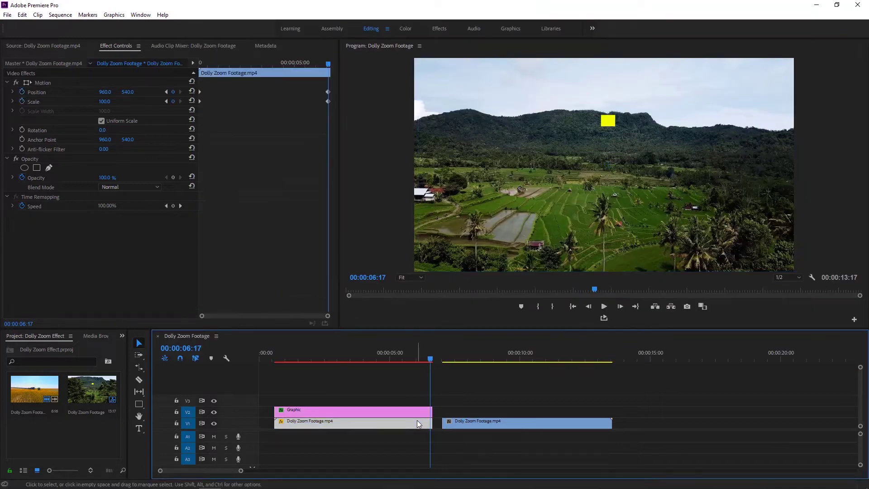
left_click(166, 101)
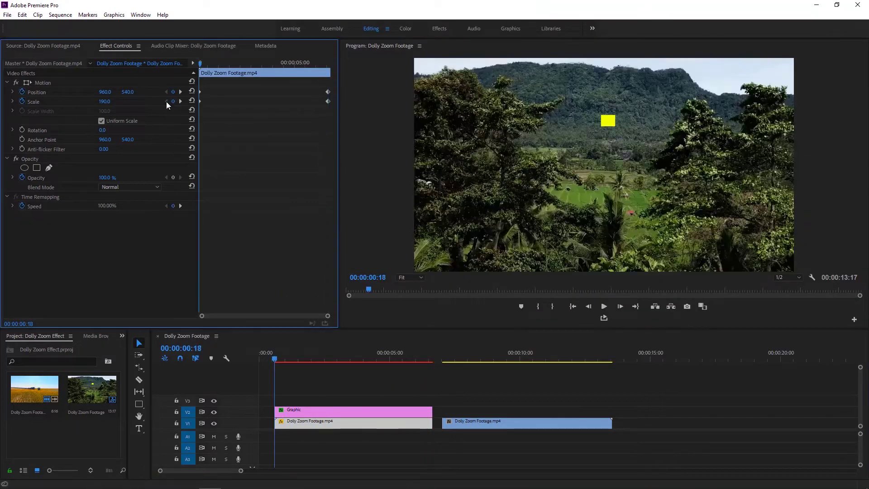
left_click(46, 84)
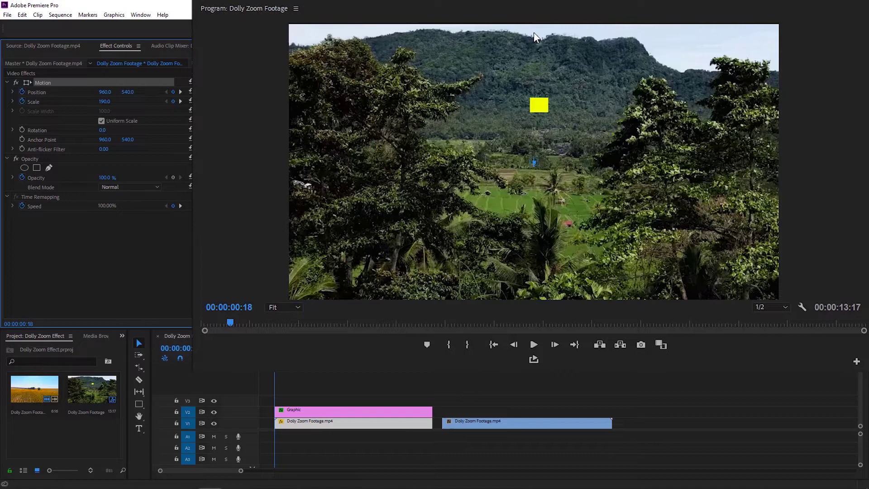
left_click_drag(540, 51, 537, 113)
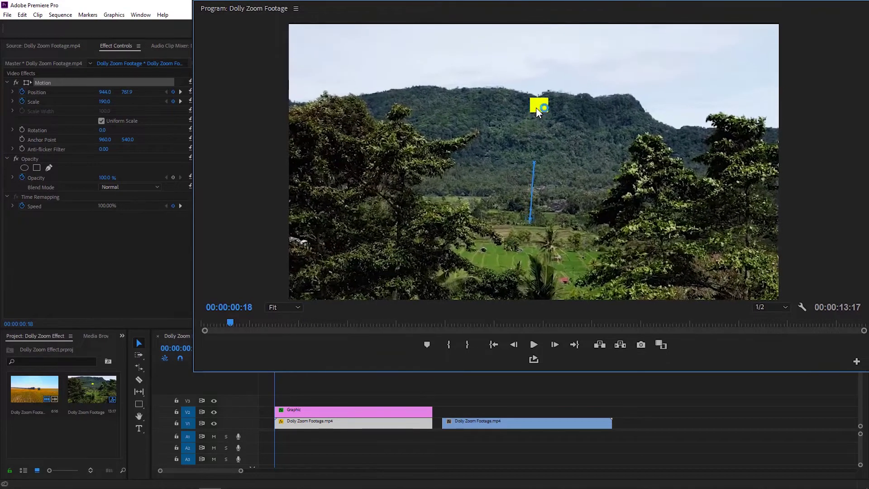
left_click_drag(201, 65, 328, 81)
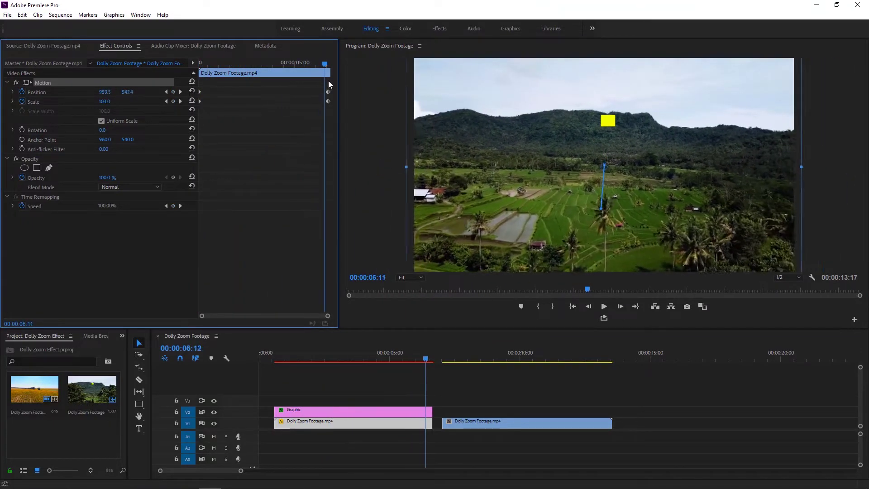
key("Return")
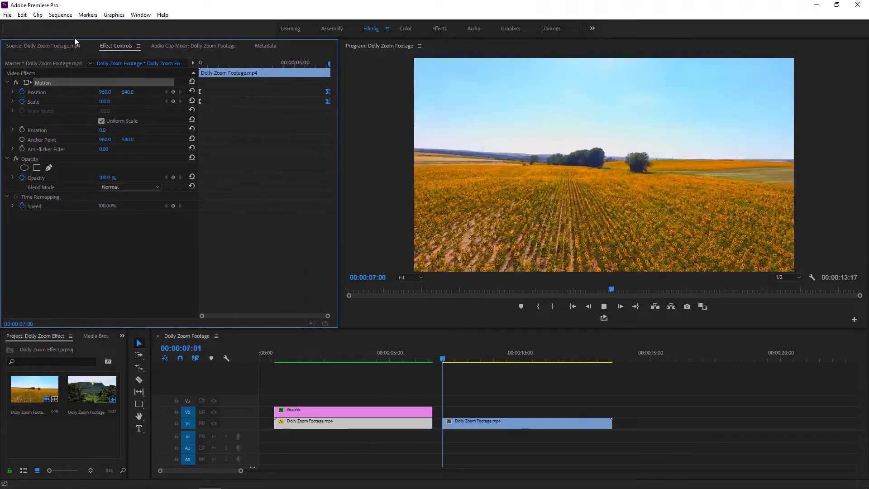
- Enable Position and Scale keyframing at the sunflower clip's start
left_click(485, 423)
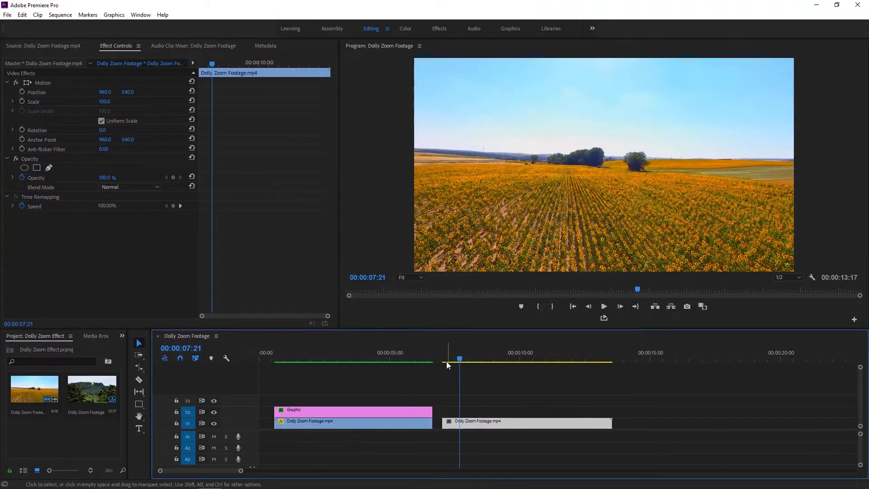
left_click_drag(441, 361, 600, 375)
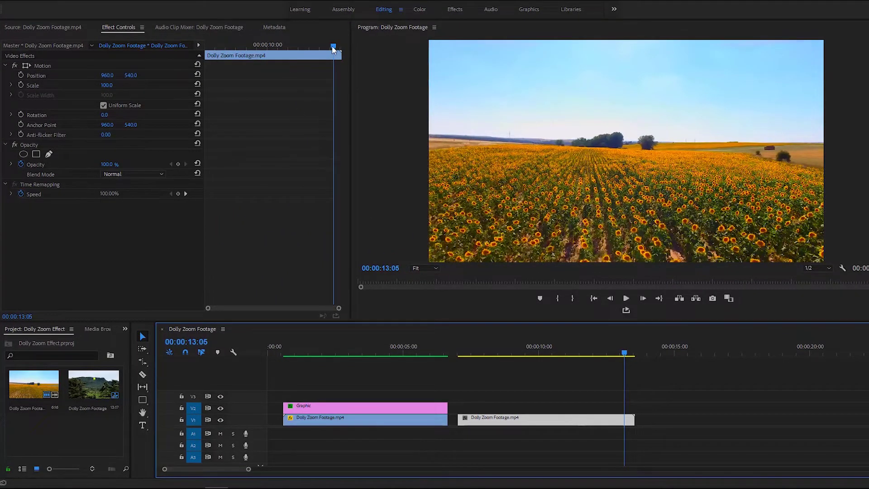
left_click_drag(332, 45, 201, 44)
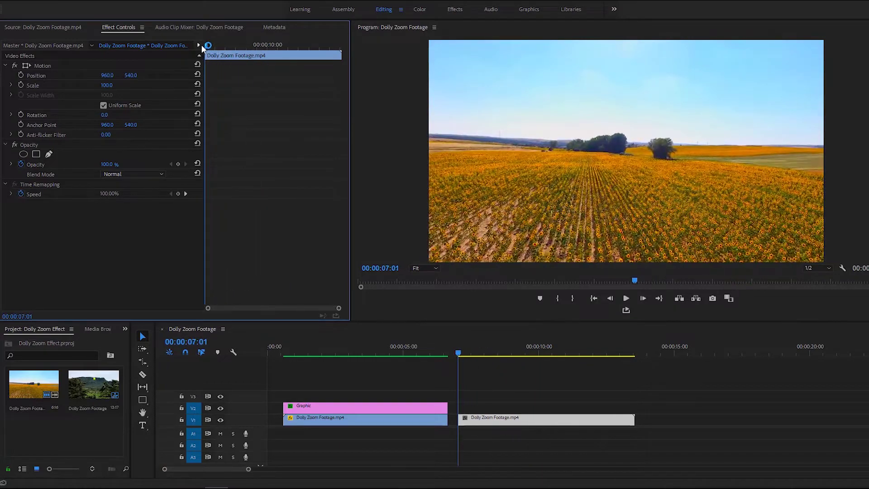
left_click(21, 75)
left_click(20, 85)
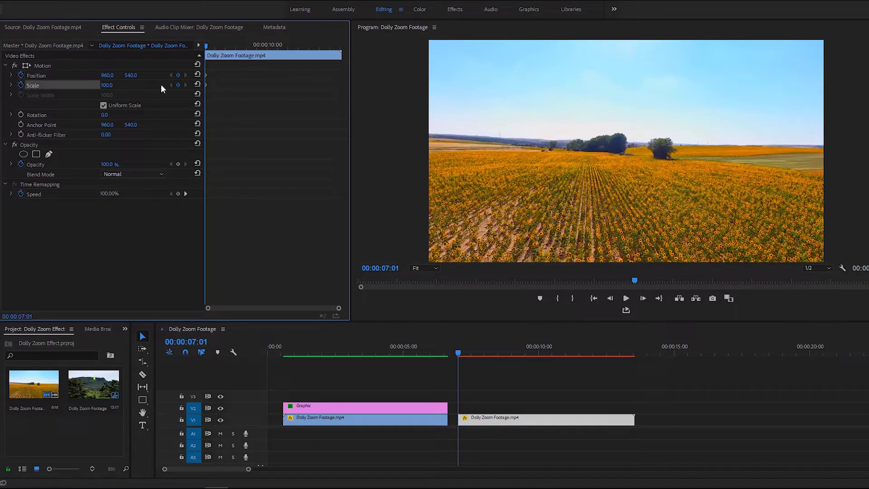
- Add Position and Scale keyframes at the sunflower clip's end with Scale set to 200
left_click_drag(206, 45, 341, 61)
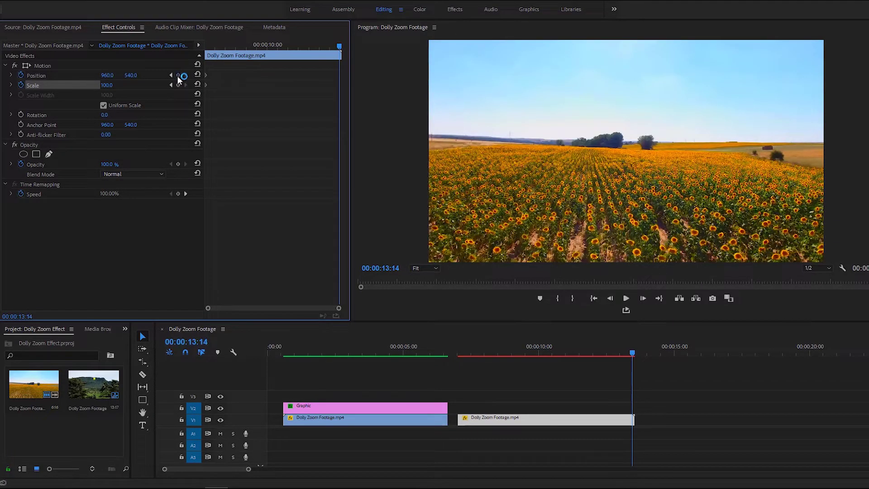
left_click(177, 75)
left_click(176, 84)
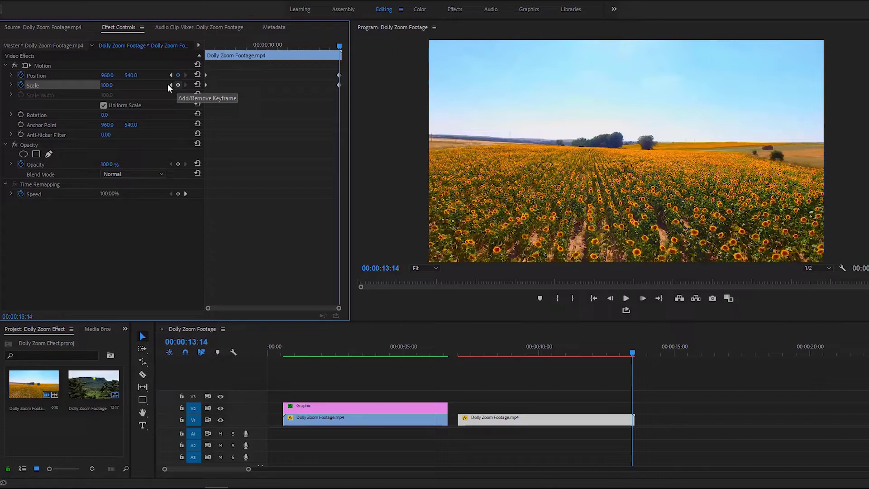
left_click(105, 84)
type("200")
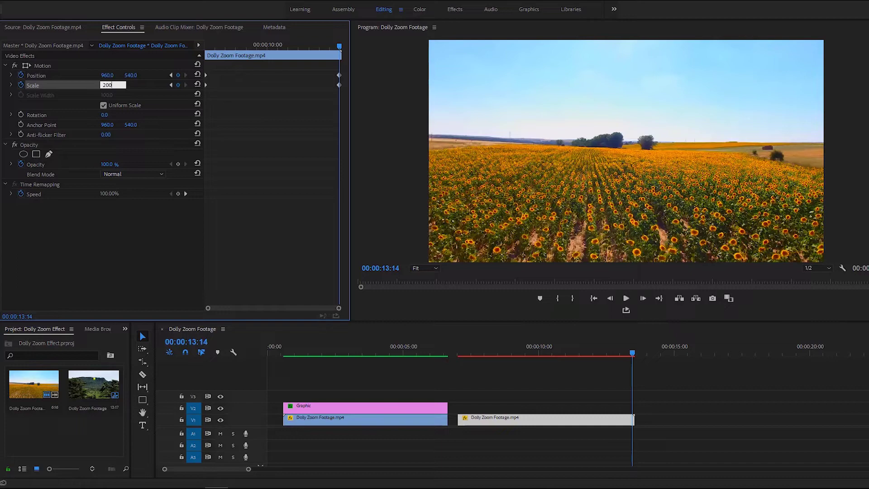
key("Return")
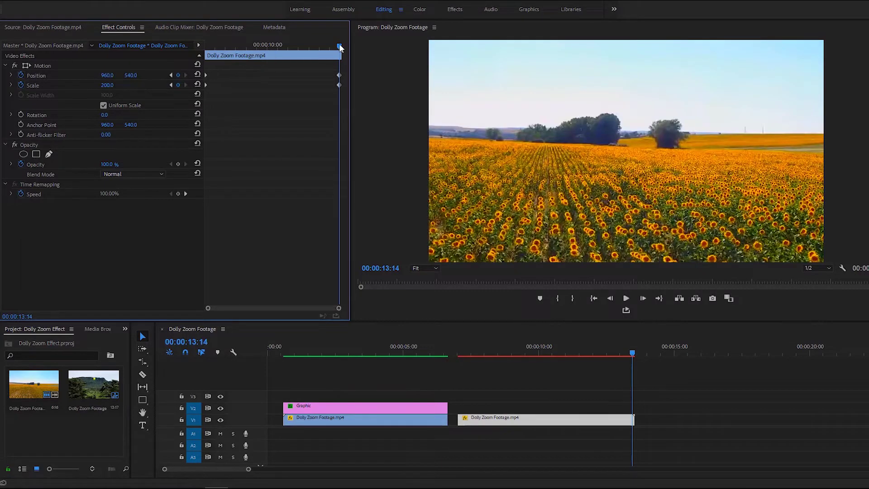
left_click_drag(340, 48, 206, 53)
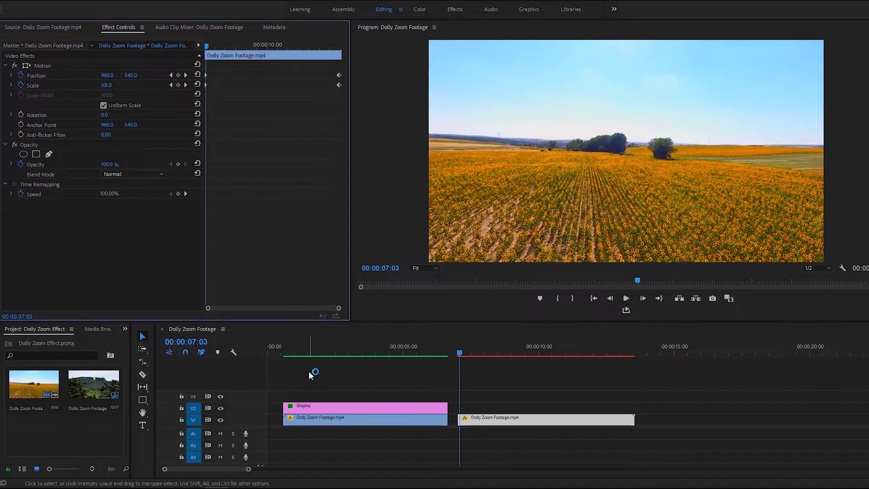
- Span the yellow square graphic over the sunflower clip on V2 and move it to 923.4, 723.1
left_click_drag(325, 410, 502, 410)
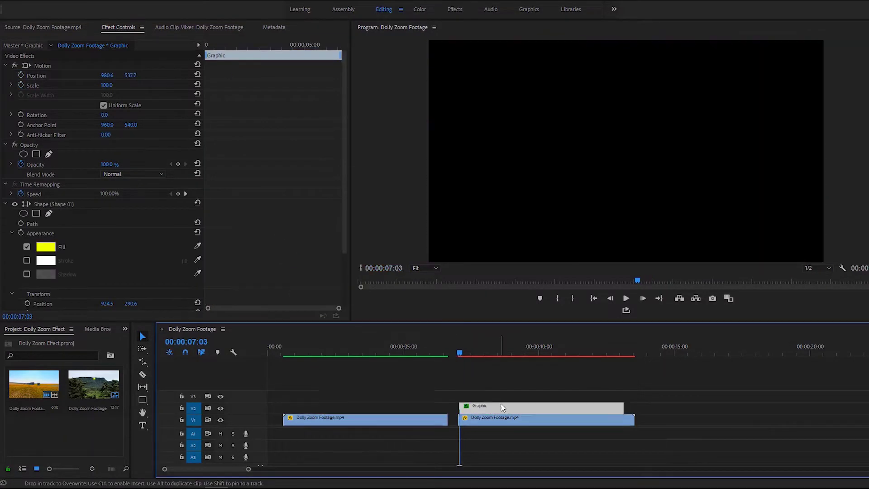
left_click_drag(616, 405, 634, 405)
left_click_drag(498, 405, 496, 403)
left_click(44, 66)
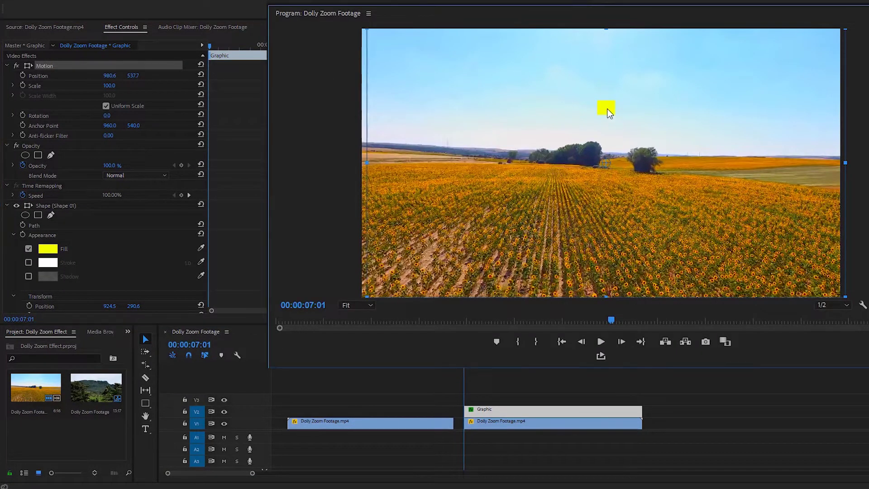
left_click_drag(631, 107, 593, 155)
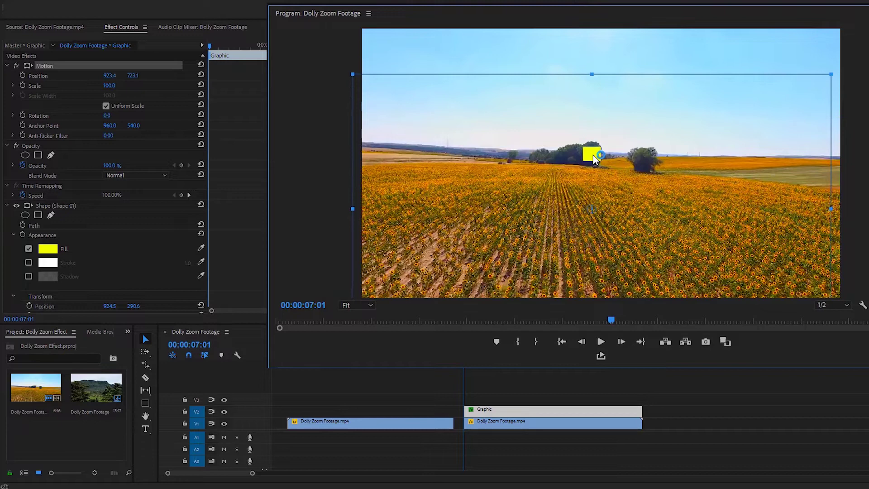
- At the sunflower clip's final keyframe, move the footage to Position 1010.3, 640.7 to keep the trees under the square
left_click(573, 425)
left_click(573, 425)
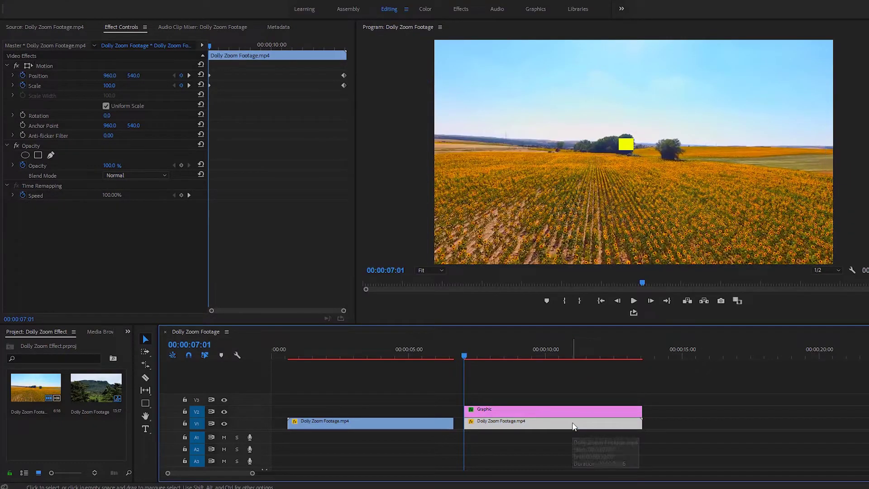
left_click(189, 86)
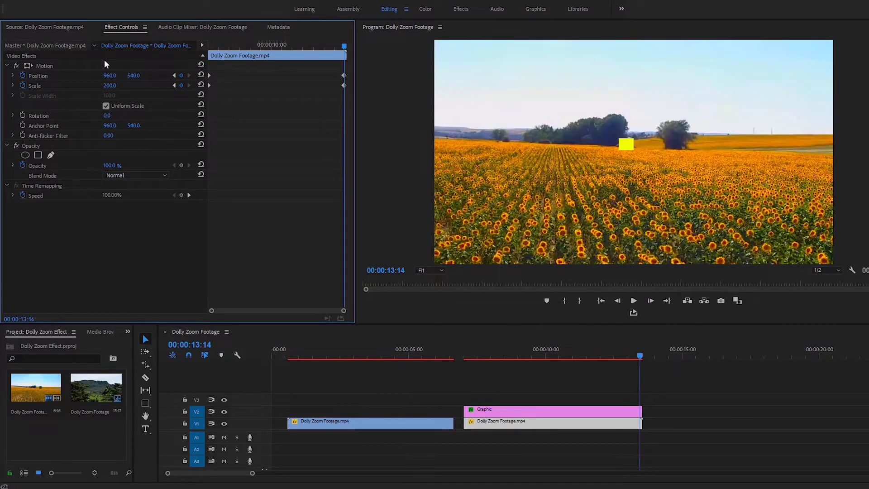
left_click(49, 67)
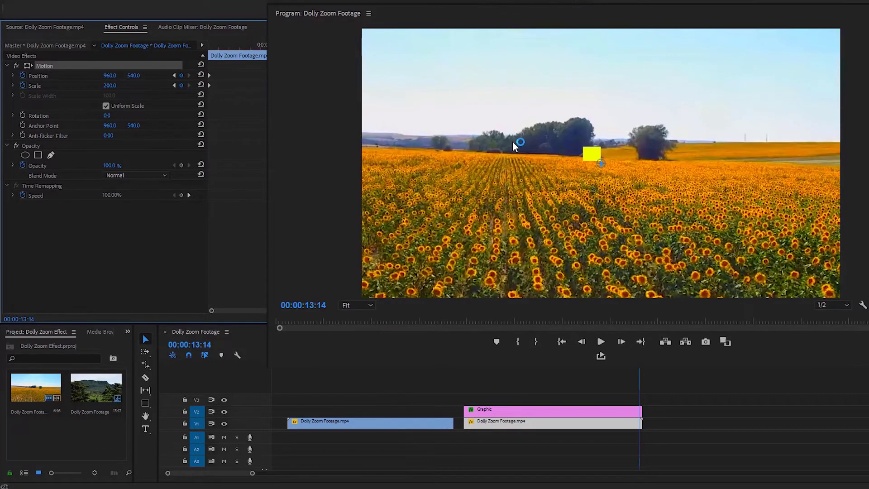
left_click_drag(537, 133, 543, 157)
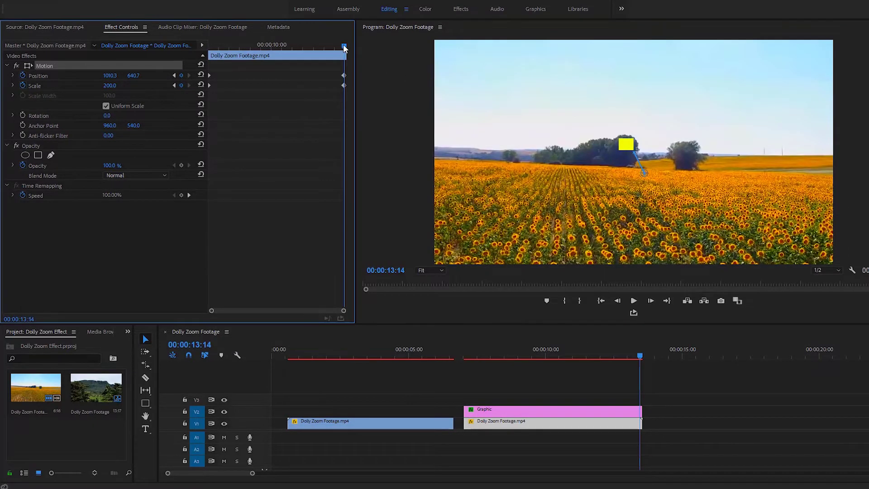
left_click_drag(343, 46, 209, 48)
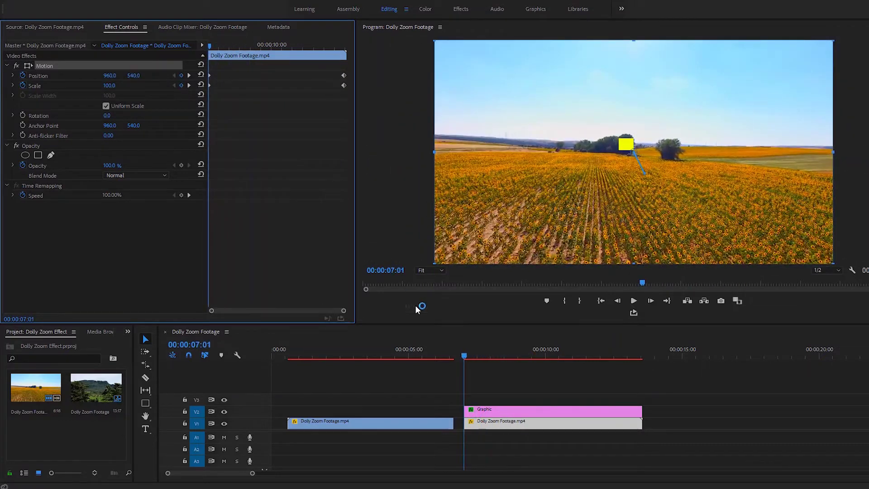
left_click(495, 412)
- Delete the yellow square graphic and run Render Effects In to Out on the sequence
key("Delete")
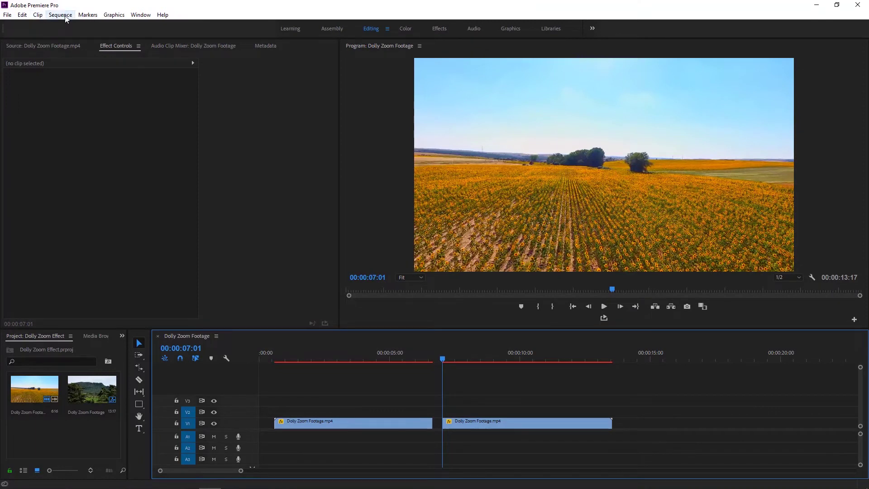
left_click(63, 15)
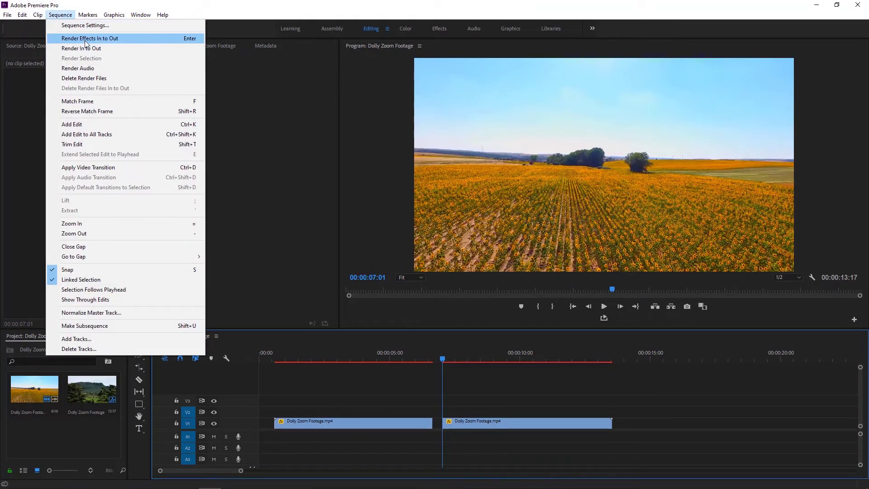
left_click(86, 38)
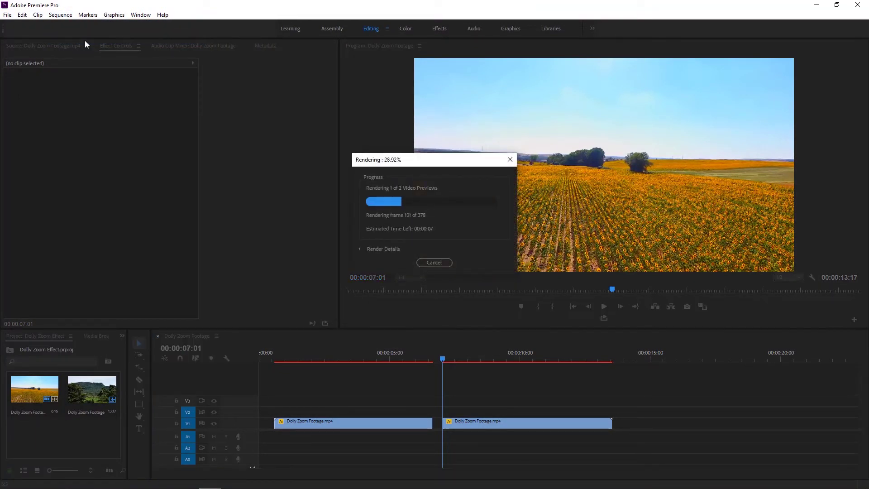